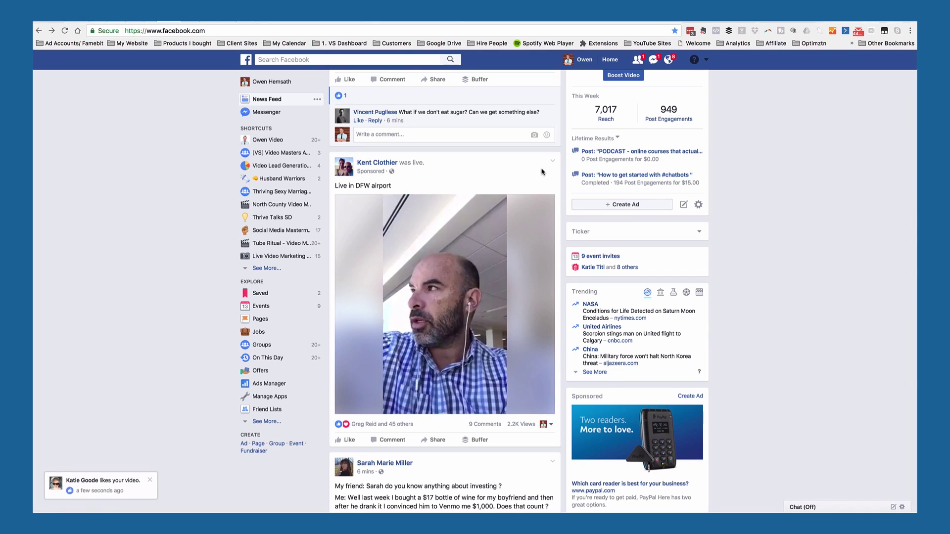
Check the options menus of the sponsored live post and the live video post in the Facebook feed.
{"action": "scroll", "coordinate": [561, 198], "scroll_direction": "down", "scroll_amount": 2}
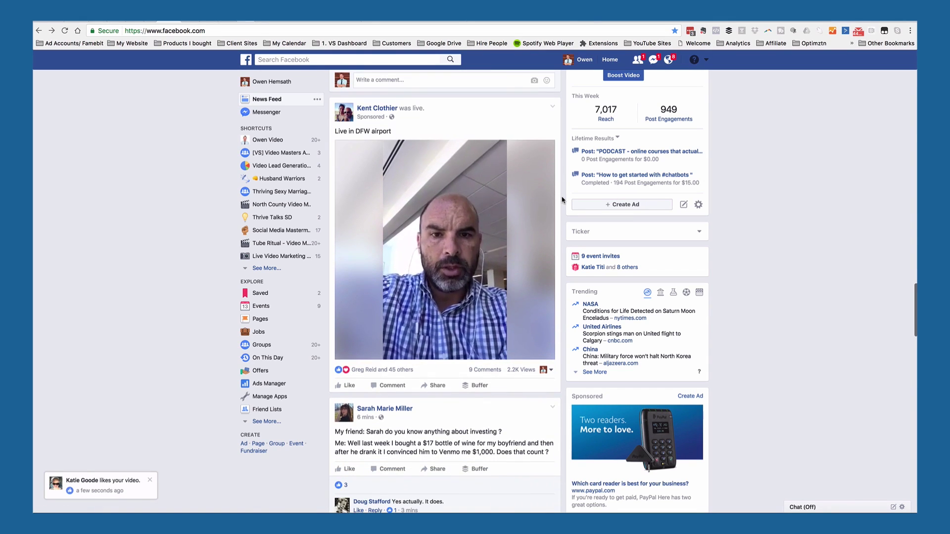
{"action": "left_click", "coordinate": [554, 110]}
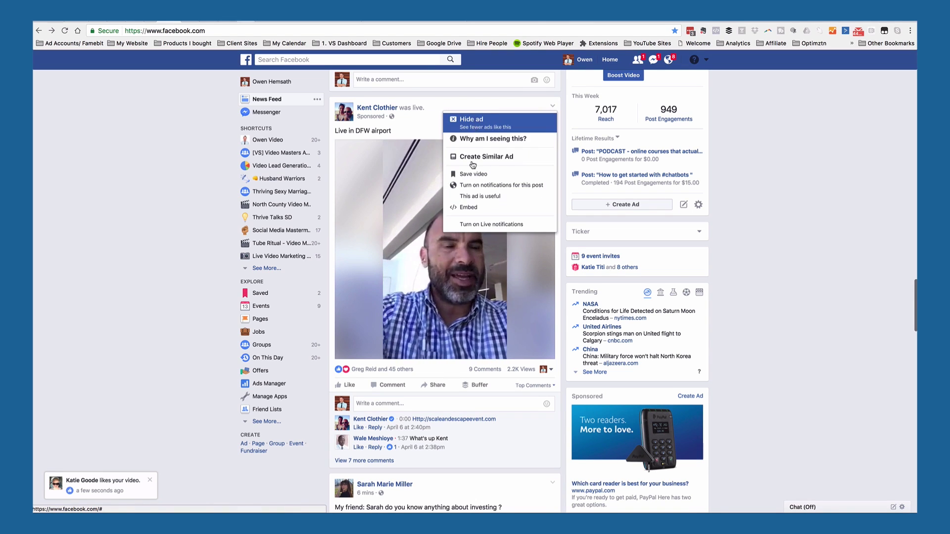
{"action": "left_click", "coordinate": [165, 279]}
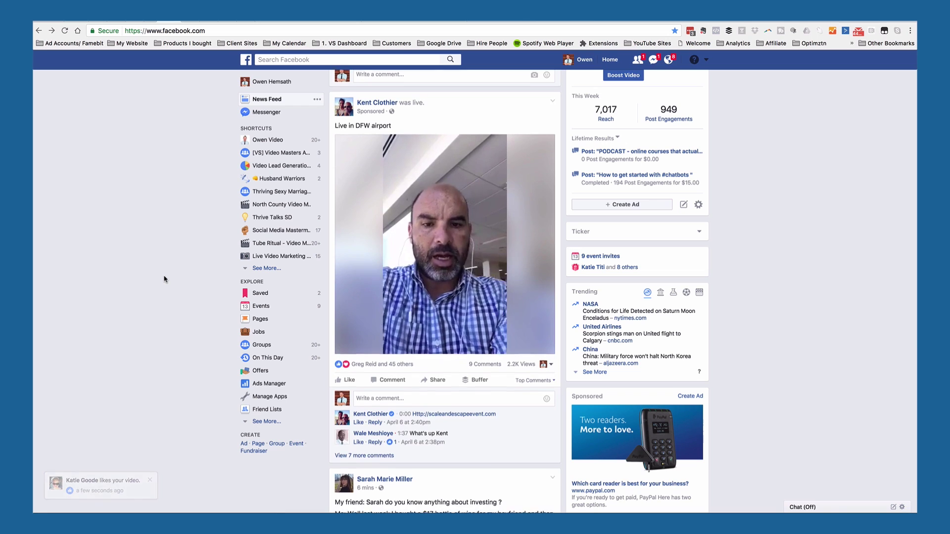
{"action": "scroll", "coordinate": [164, 278], "scroll_direction": "down", "scroll_amount": 10}
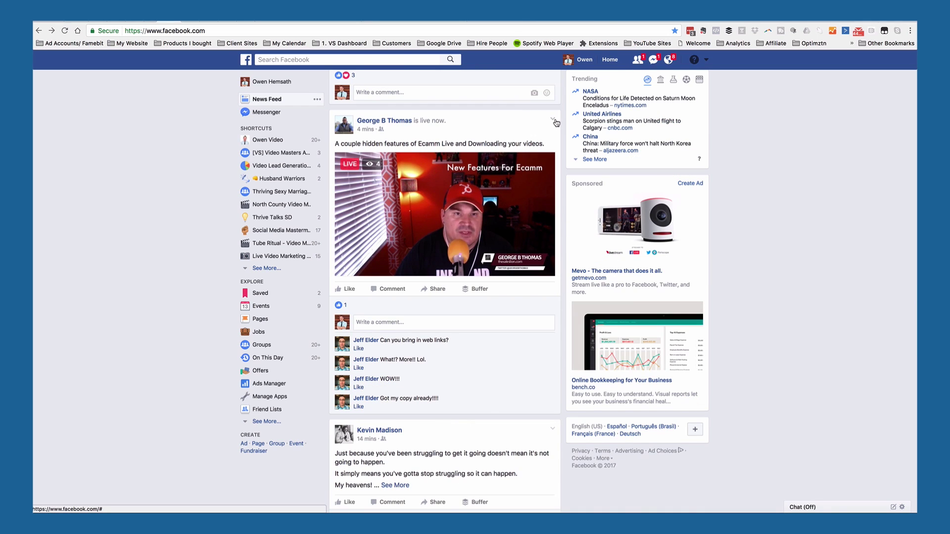
{"action": "left_click", "coordinate": [553, 121]}
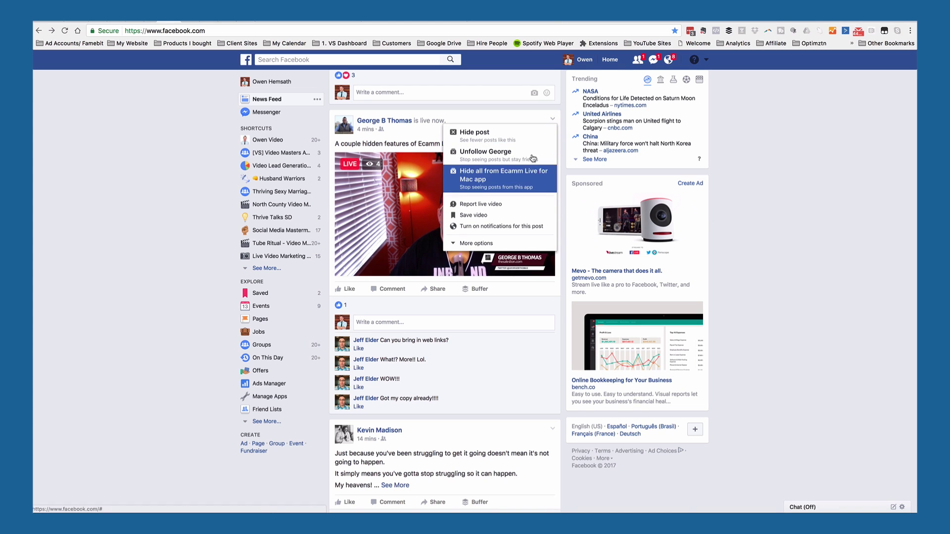
{"action": "left_click", "coordinate": [553, 118]}
Replace the Google Images page with the keepvid website.
{"action": "key", "text": "ctrl+Tab"}
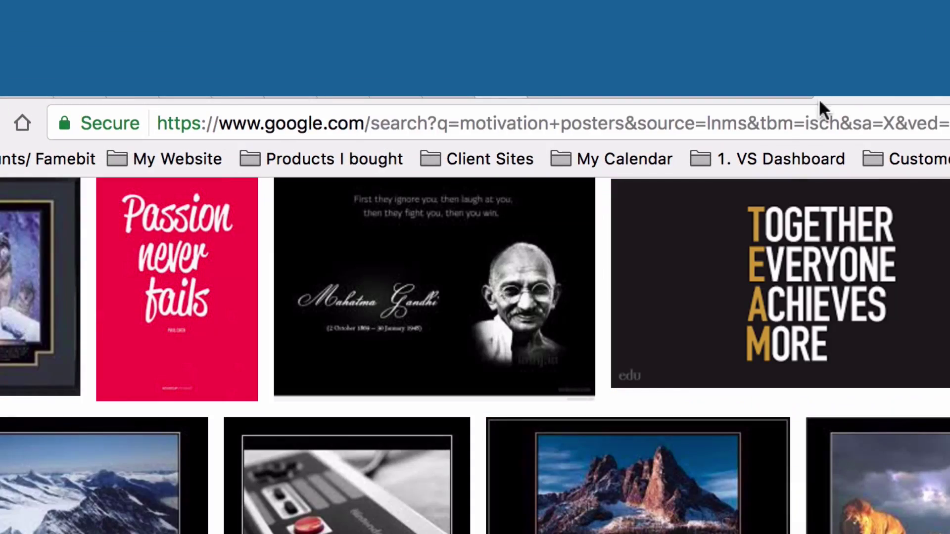
{"action": "left_click", "coordinate": [771, 124]}
{"action": "type", "text": "keepvid.com"}
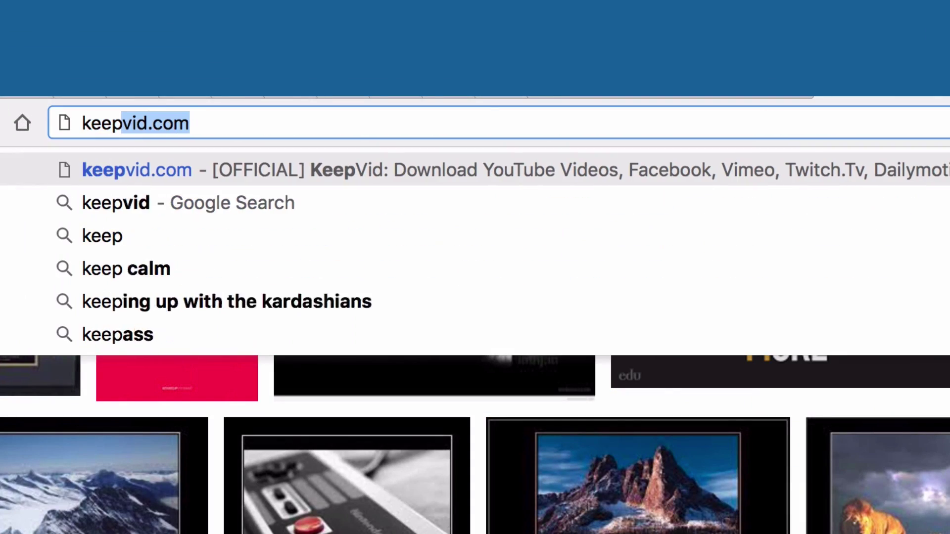
{"action": "key", "text": "Return"}
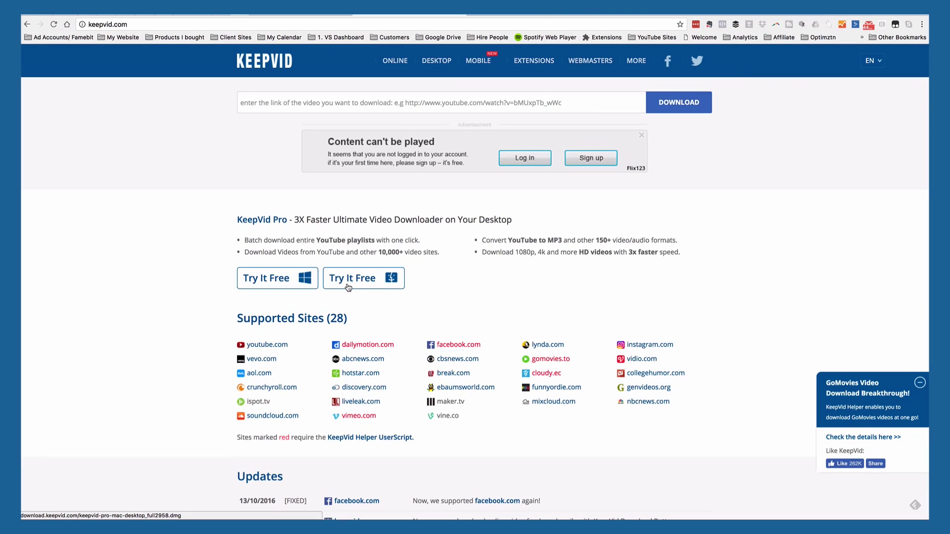
Download the free KeepVid Pro installer for Mac.
{"action": "left_click", "coordinate": [531, 291]}
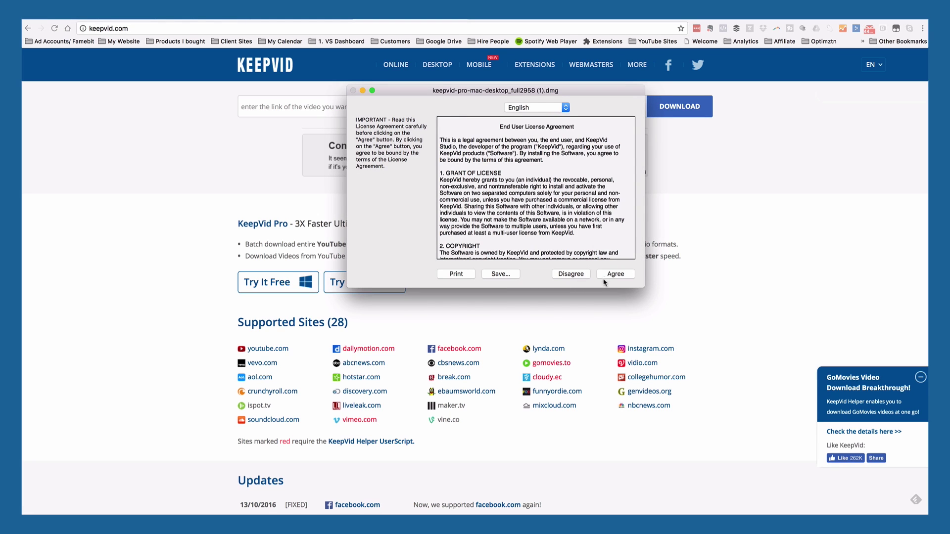
Accept the license, copy KeepVid Pro into Applications, and locate it among the apps.
{"action": "left_click", "coordinate": [609, 275]}
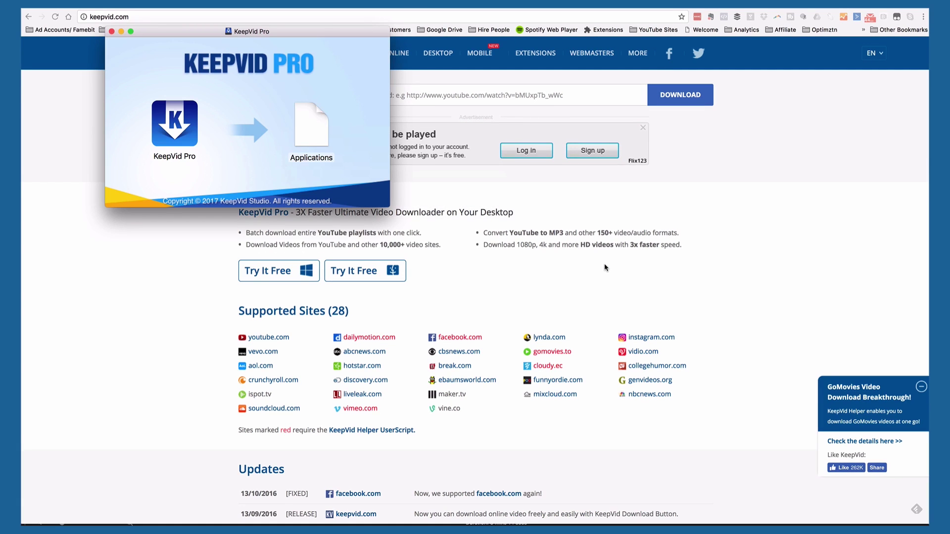
{"action": "left_click_drag", "start_coordinate": [171, 135], "coordinate": [140, 129]}
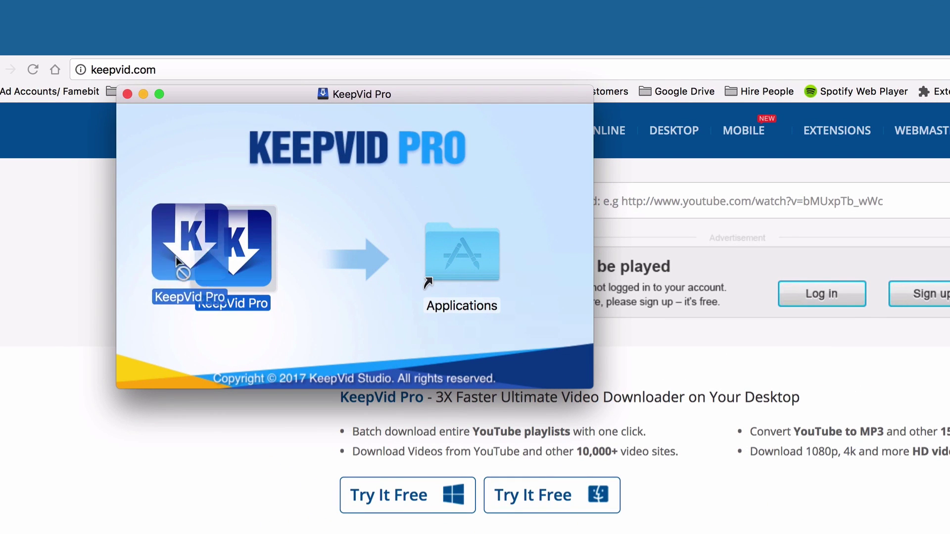
{"action": "left_click_drag", "start_coordinate": [176, 256], "coordinate": [465, 262]}
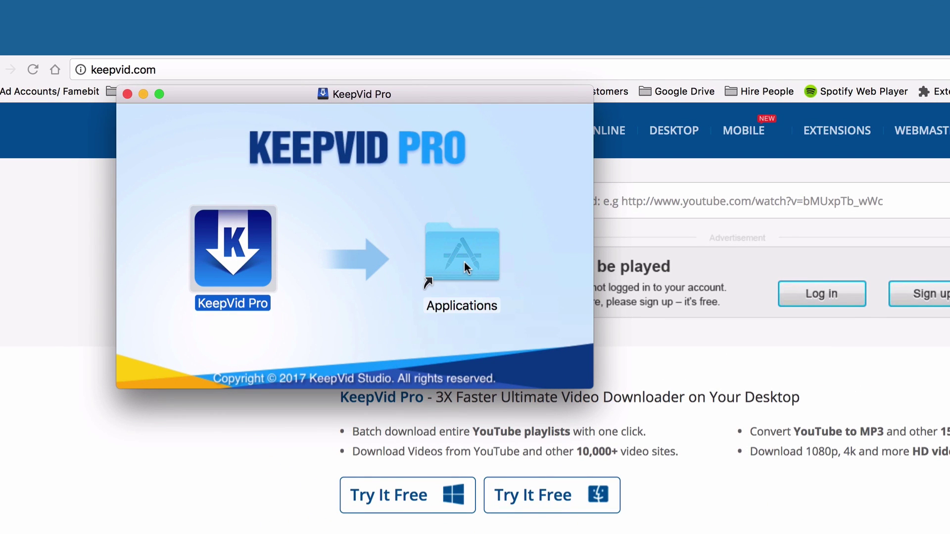
{"action": "double_click", "coordinate": [464, 262]}
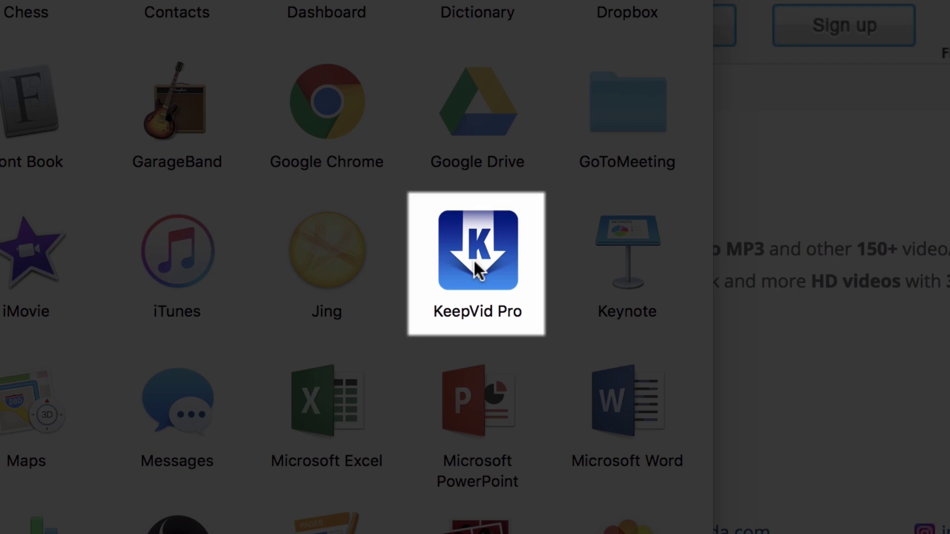
{"action": "left_click", "coordinate": [455, 239]}
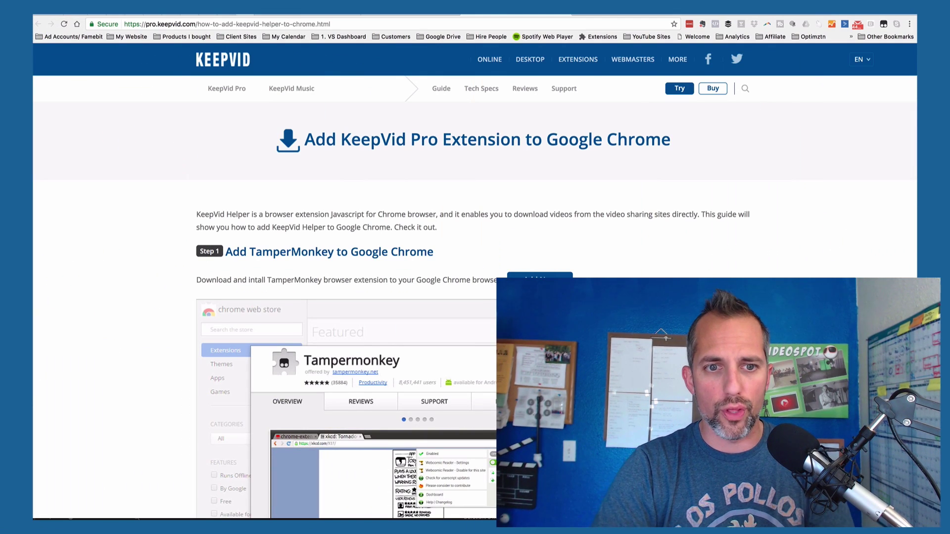
Read through the extension setup guide and check the userscript manager's installed scripts.
{"action": "scroll", "coordinate": [476, 286], "scroll_direction": "down", "scroll_amount": 3}
{"action": "scroll", "coordinate": [815, 307], "scroll_direction": "down", "scroll_amount": 2}
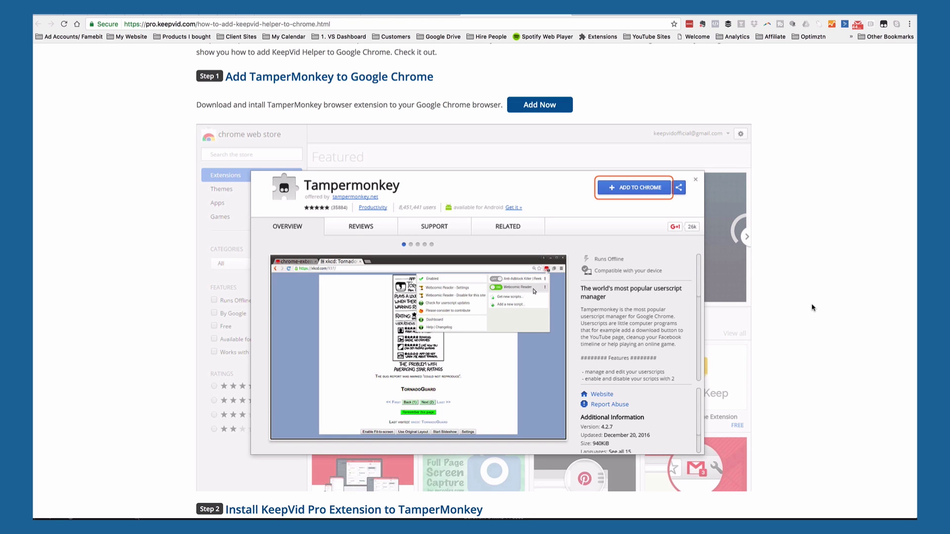
{"action": "scroll", "coordinate": [812, 308], "scroll_direction": "down", "scroll_amount": 1}
{"action": "scroll", "coordinate": [813, 308], "scroll_direction": "up", "scroll_amount": 1}
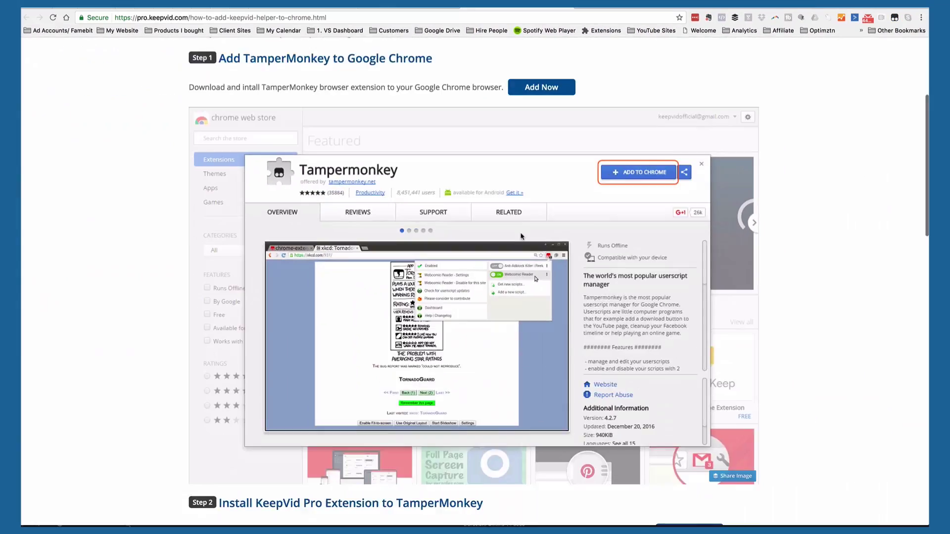
{"action": "scroll", "coordinate": [363, 69], "scroll_direction": "down", "scroll_amount": 10}
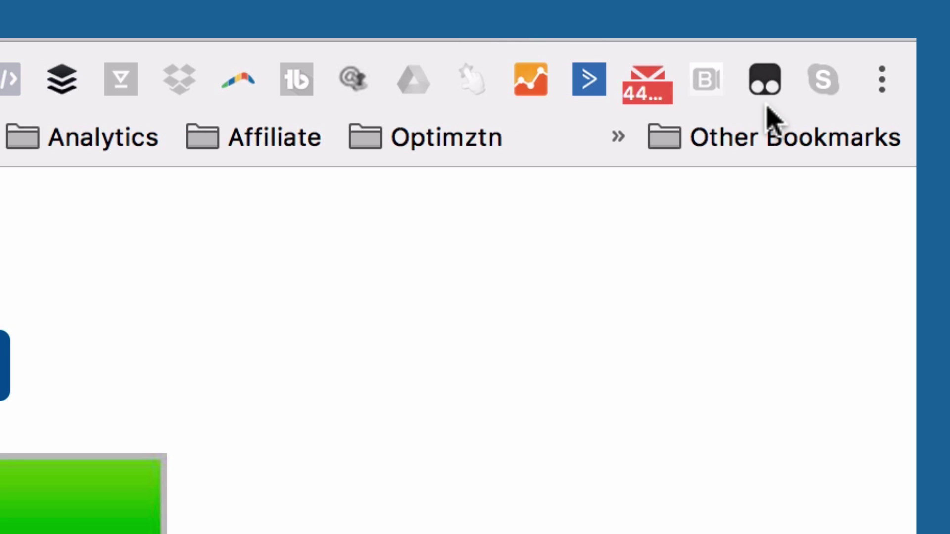
{"action": "left_click", "coordinate": [764, 83]}
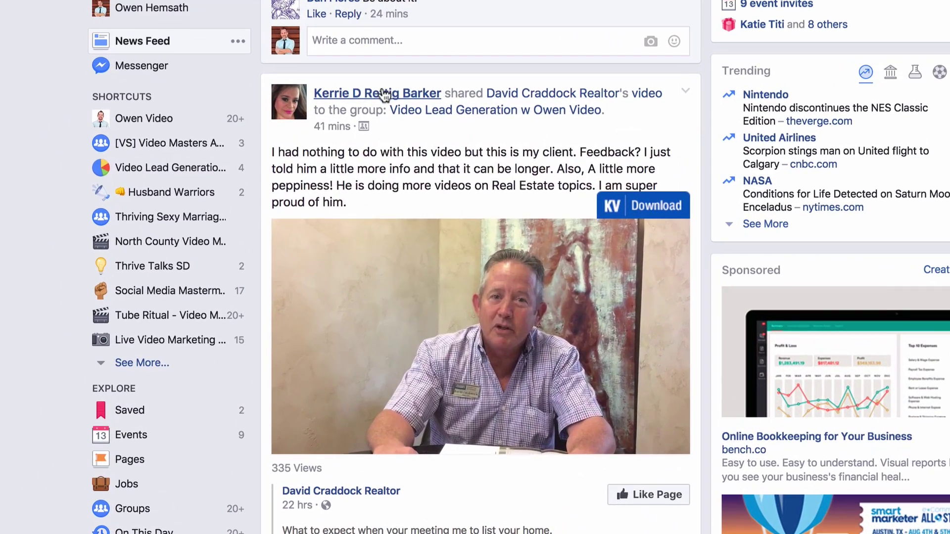
Bring up the KV Download option on the shared realtor video's player.
{"action": "mouse_move", "coordinate": [394, 119]}
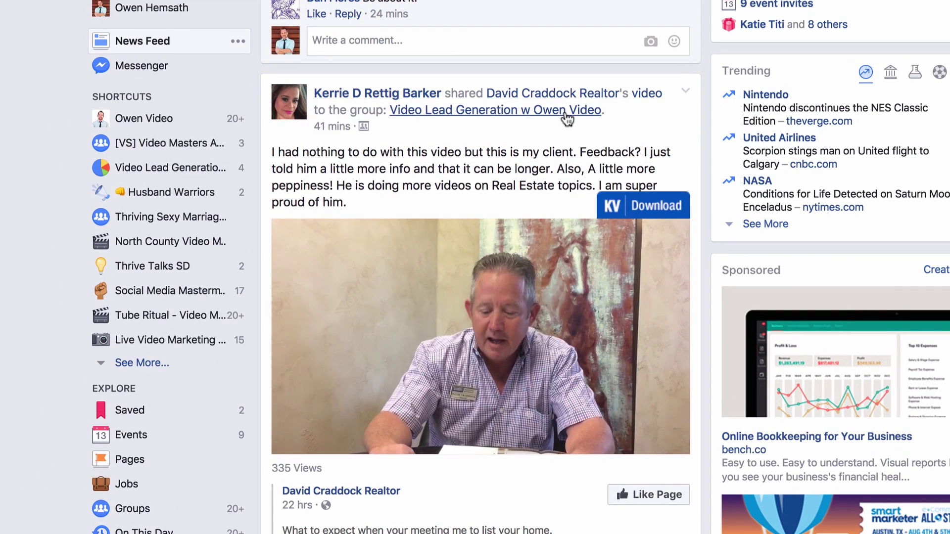
{"action": "mouse_move", "coordinate": [567, 119]}
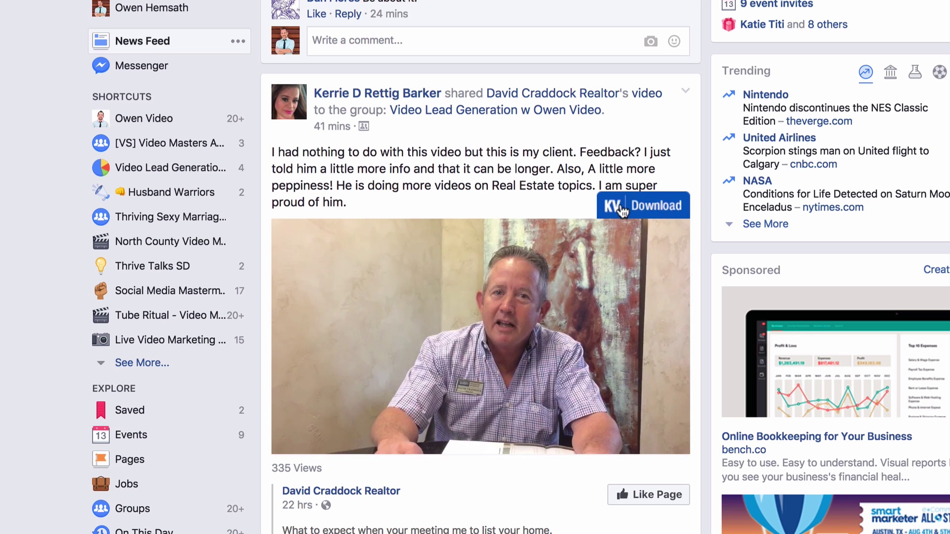
Send the video to KeepVid and save the 480p MP4 as 'Test video'.
{"action": "left_click", "coordinate": [663, 215]}
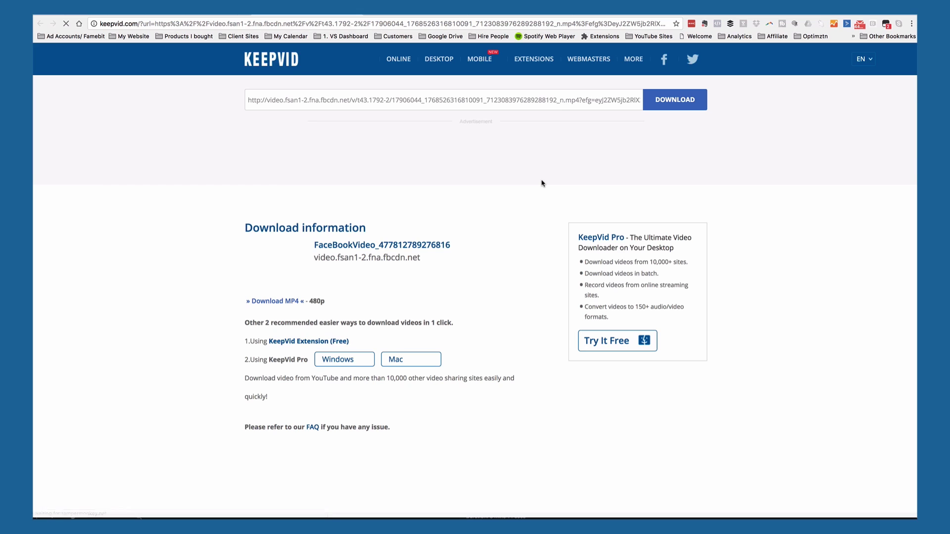
{"action": "scroll", "coordinate": [544, 182], "scroll_direction": "down", "scroll_amount": 4}
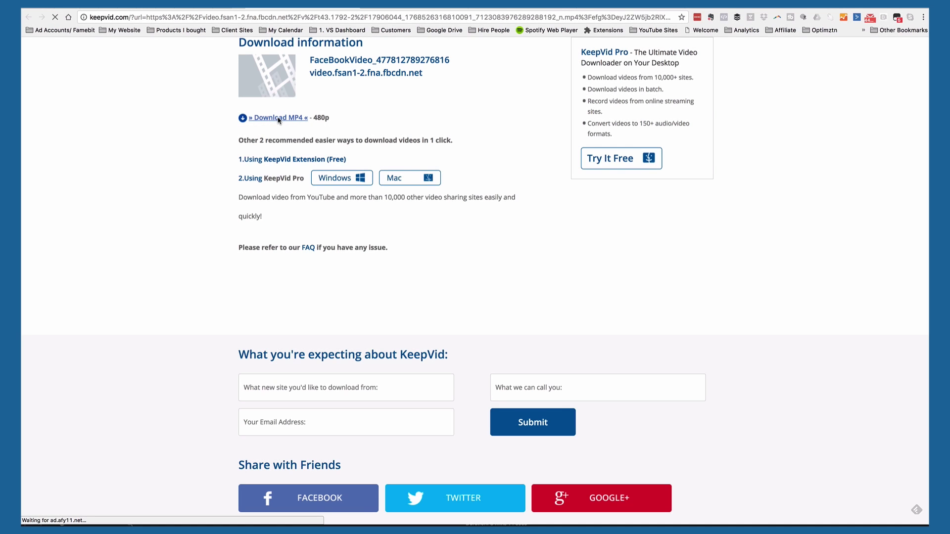
{"action": "left_click", "coordinate": [279, 119]}
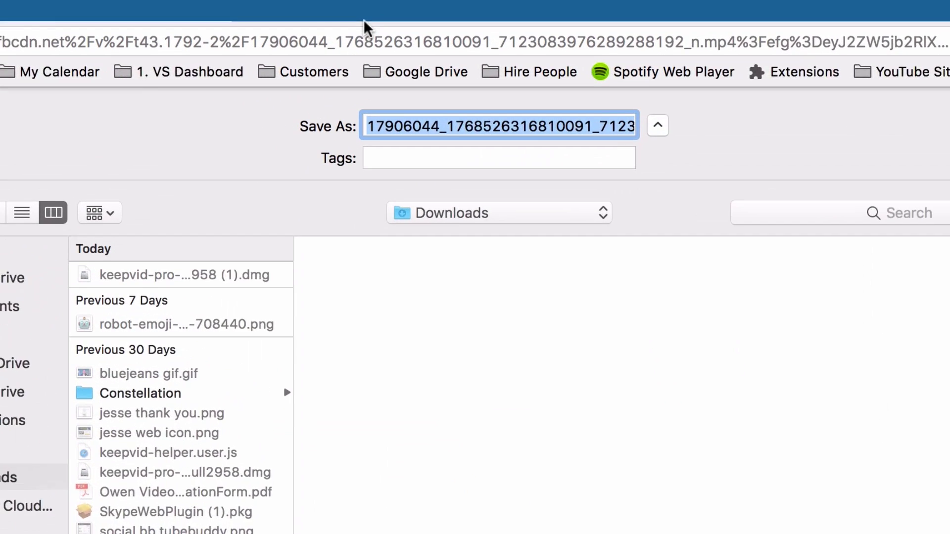
{"action": "type", "text": "Test video"}
{"action": "key", "text": "Return"}
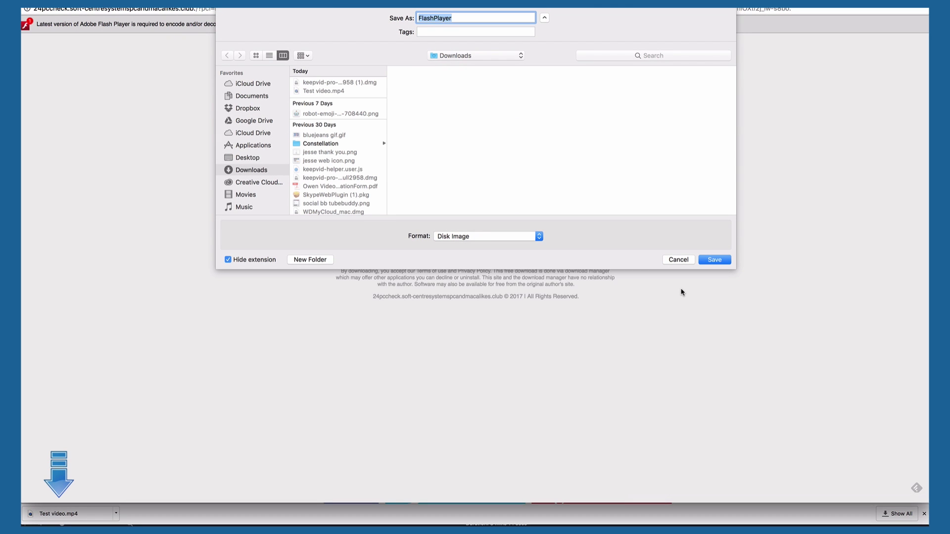
Cancel the FlashPlayer download and close the fake Flash update page.
{"action": "left_click", "coordinate": [678, 261]}
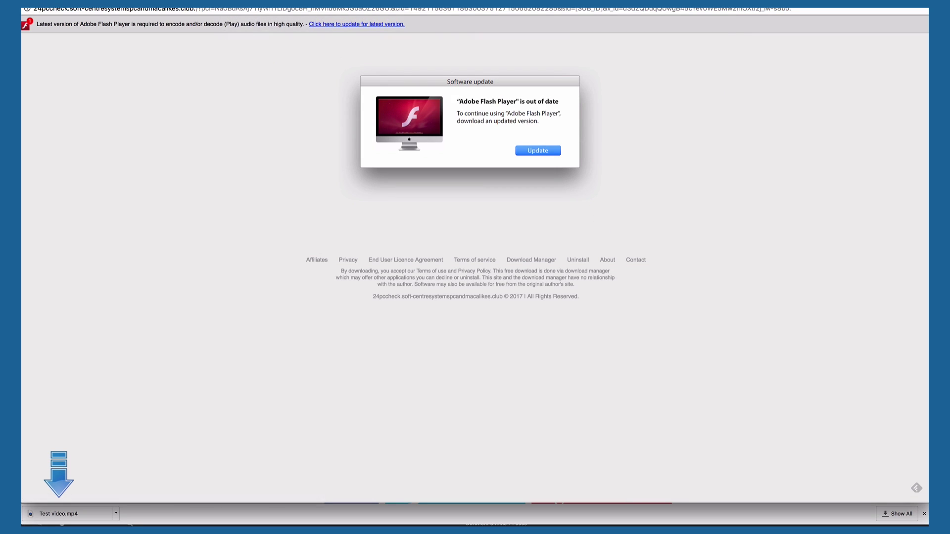
{"action": "left_click", "coordinate": [29, 17]}
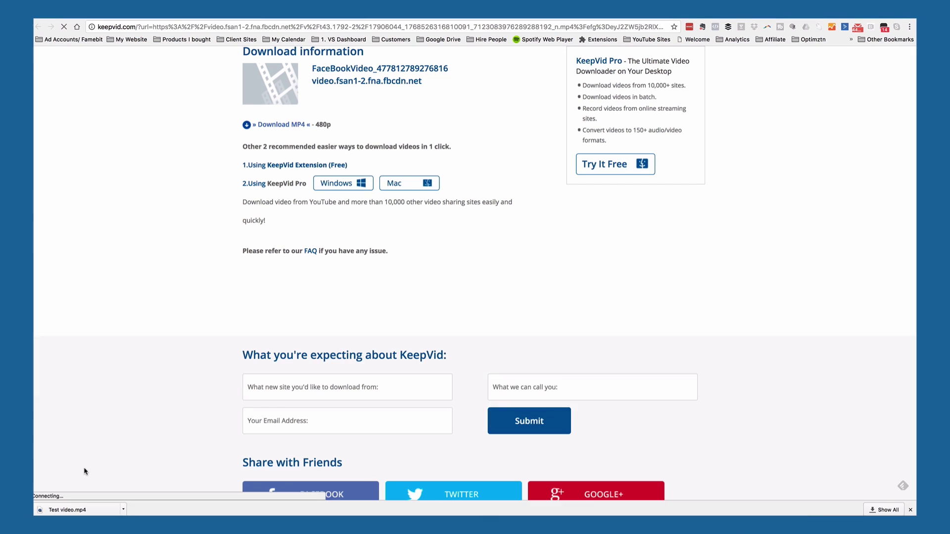
Show Test video.mp4 in Finder's Downloads folder and preview it with Quick Look.
{"action": "left_click", "coordinate": [123, 510]}
{"action": "left_click", "coordinate": [143, 499]}
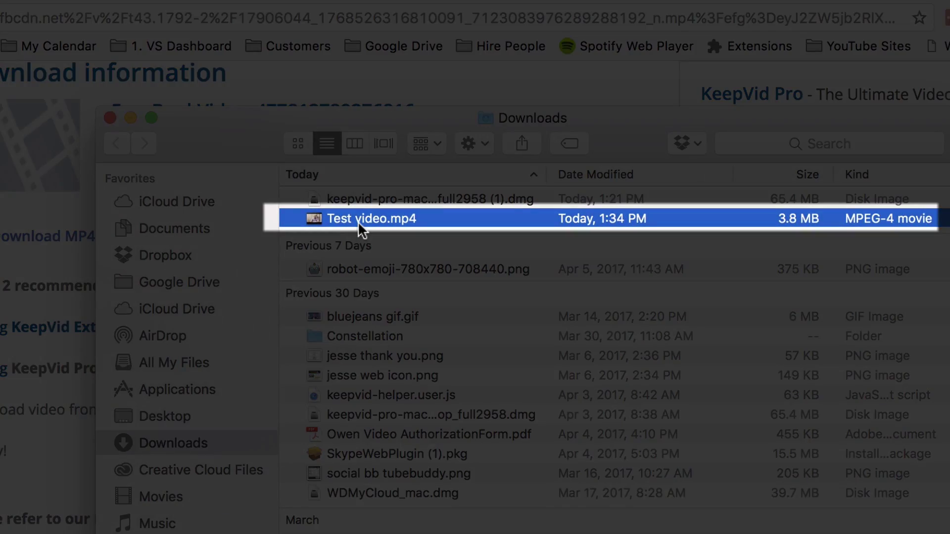
{"action": "key", "text": "space"}
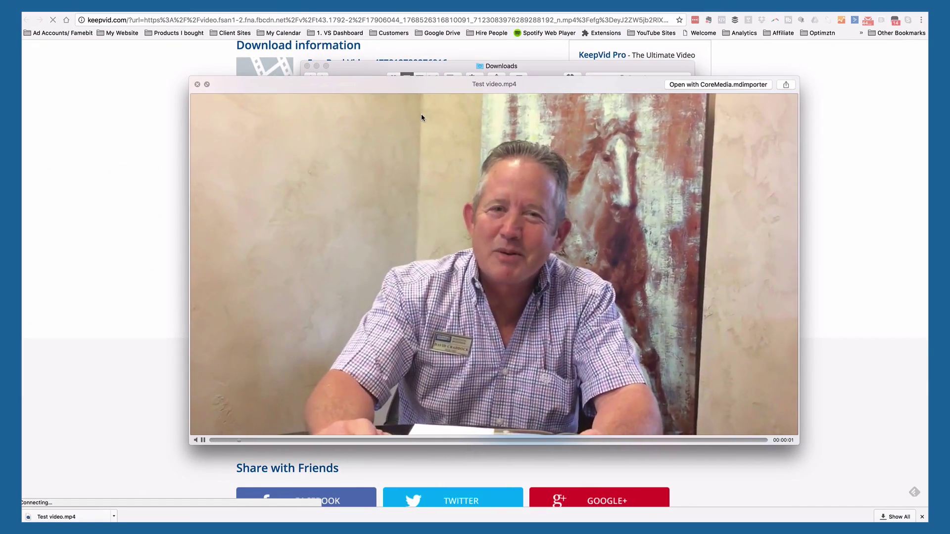
{"action": "key", "text": "space"}
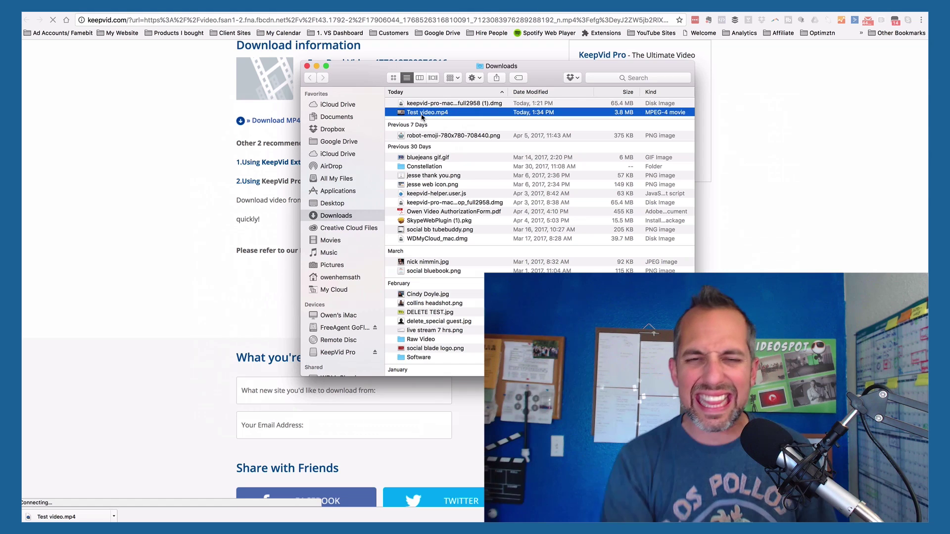